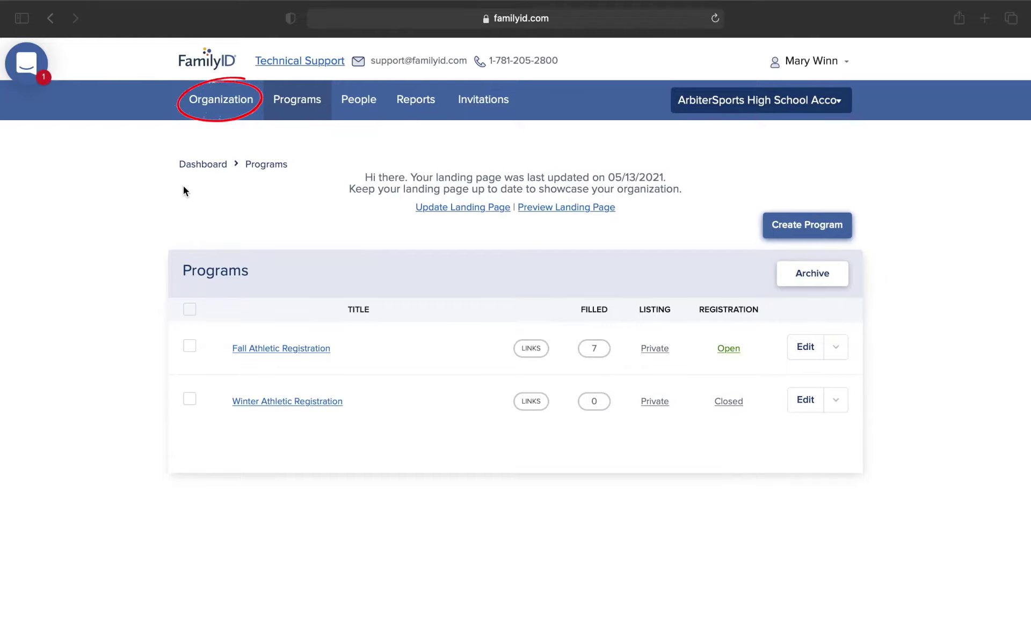
# Open the ArbiterSports High School landing page editor from the Organization settings.
pyautogui.click(226, 103)
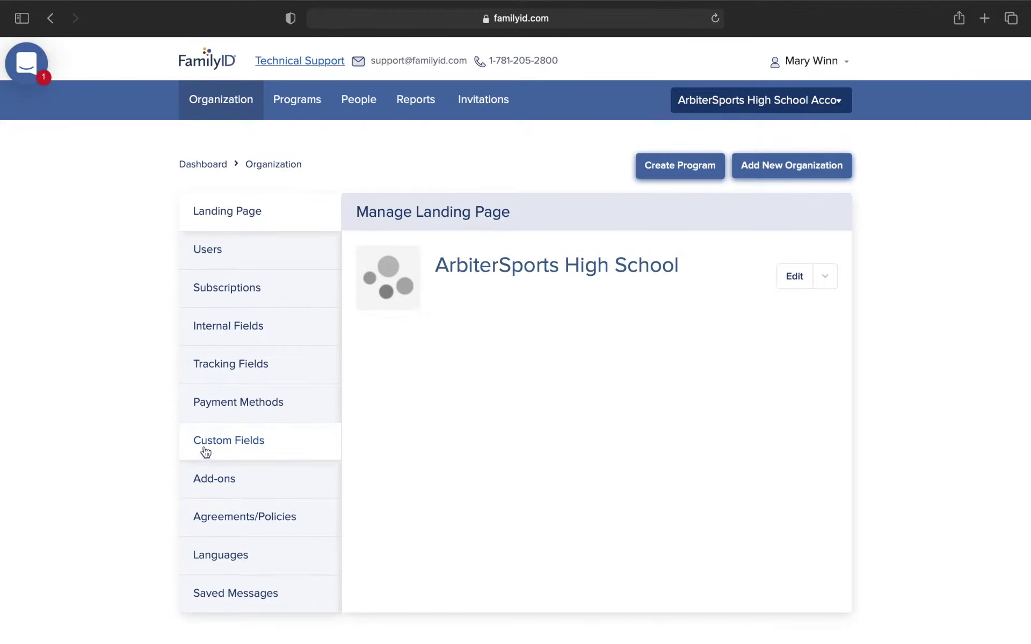
pyautogui.click(793, 284)
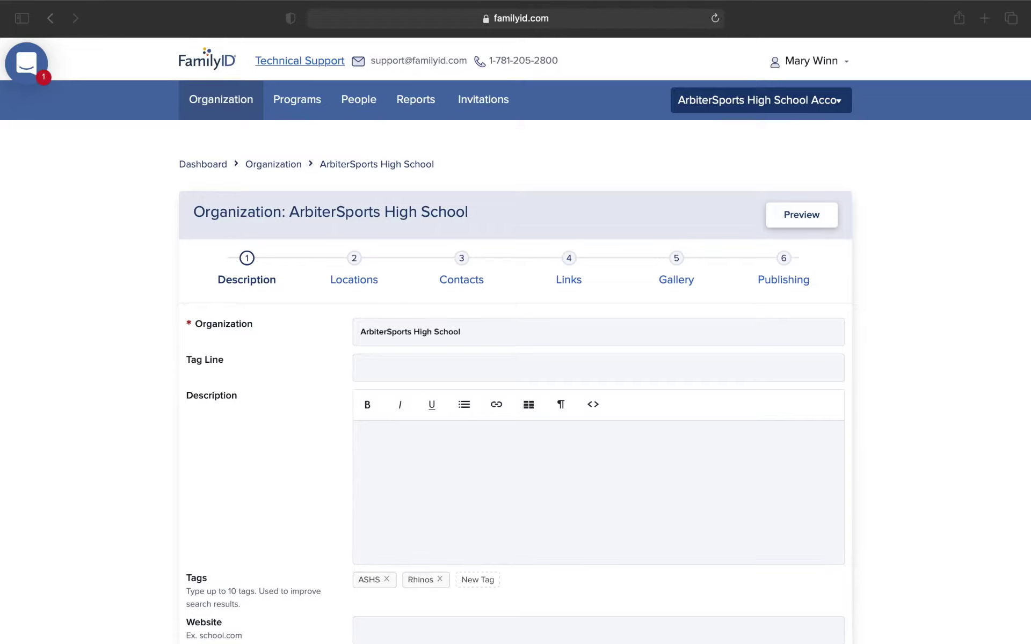
# Append 'Athletics' to the organization name to make it ArbiterSports High School Athletics.
pyautogui.click(468, 334)
pyautogui.write('Athl')
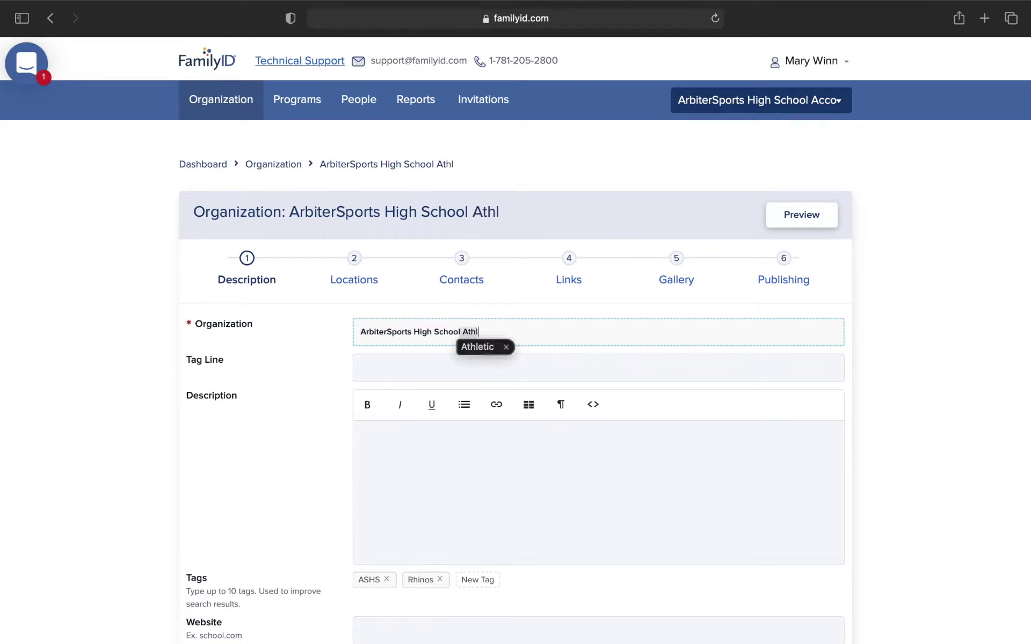
pyautogui.write('etics')
pyautogui.click(324, 368)
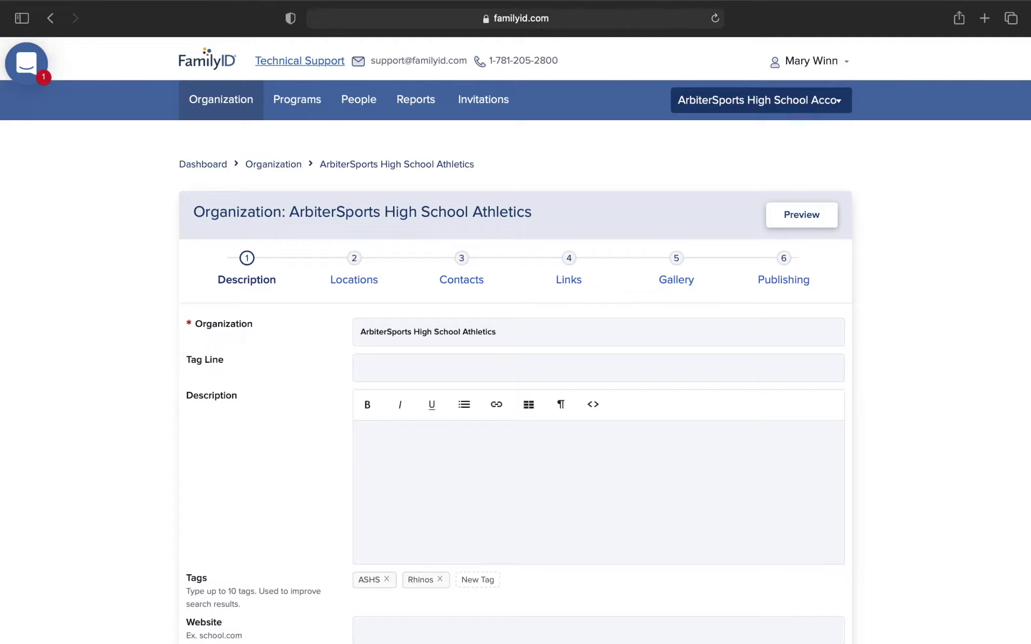
# Enter the tag line 'Home of the Rhinos' and begin the description 'Welcome to our athletics registration page!'.
pyautogui.click(379, 369)
pyautogui.write('Home of the ')
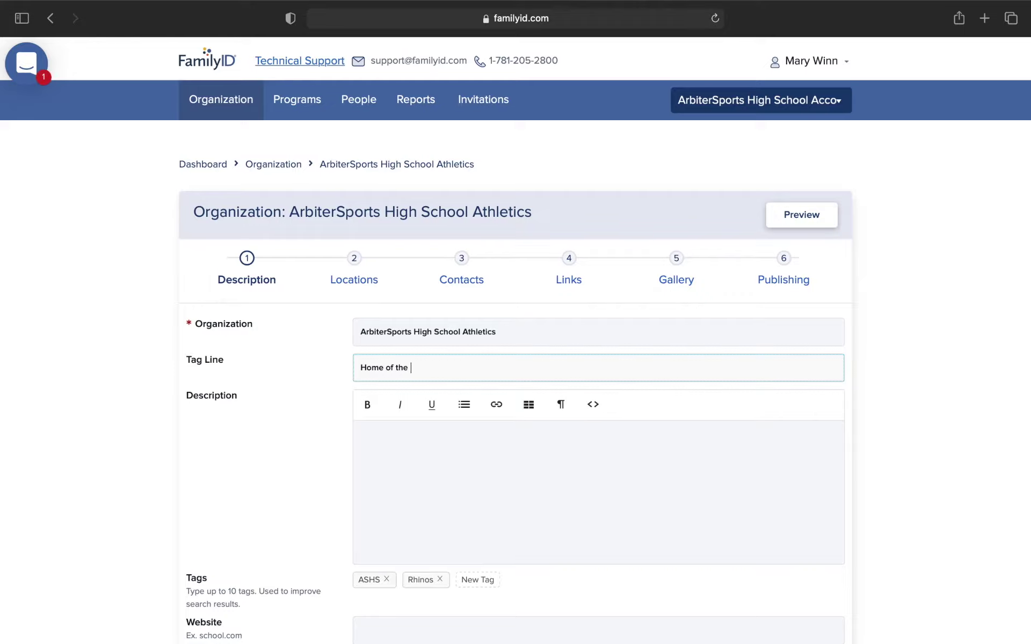
pyautogui.write('Rhinos')
pyautogui.click(385, 440)
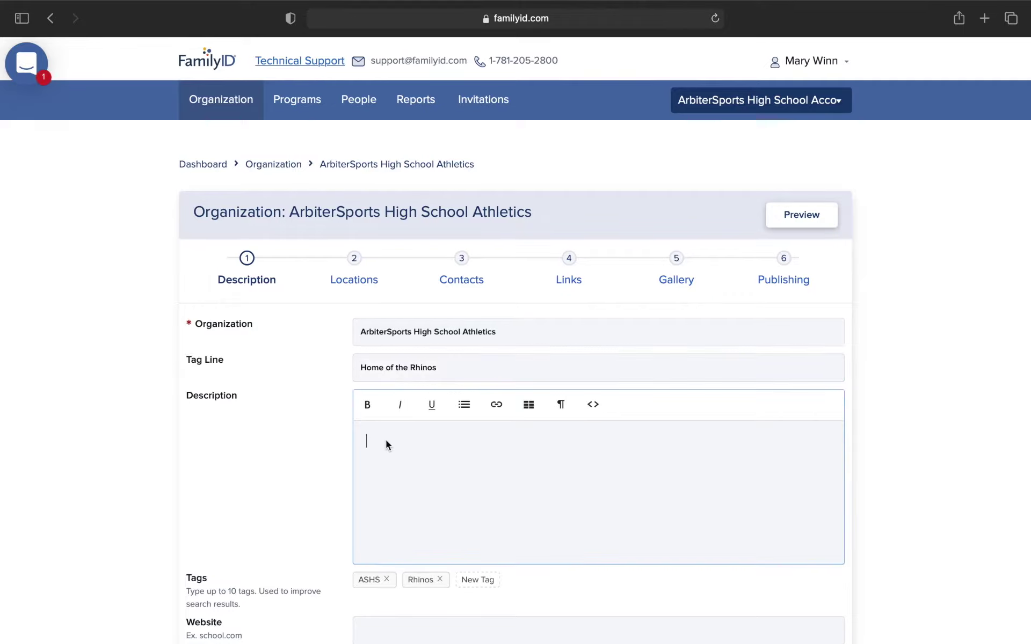
pyautogui.scroll(-4, 398, 457)
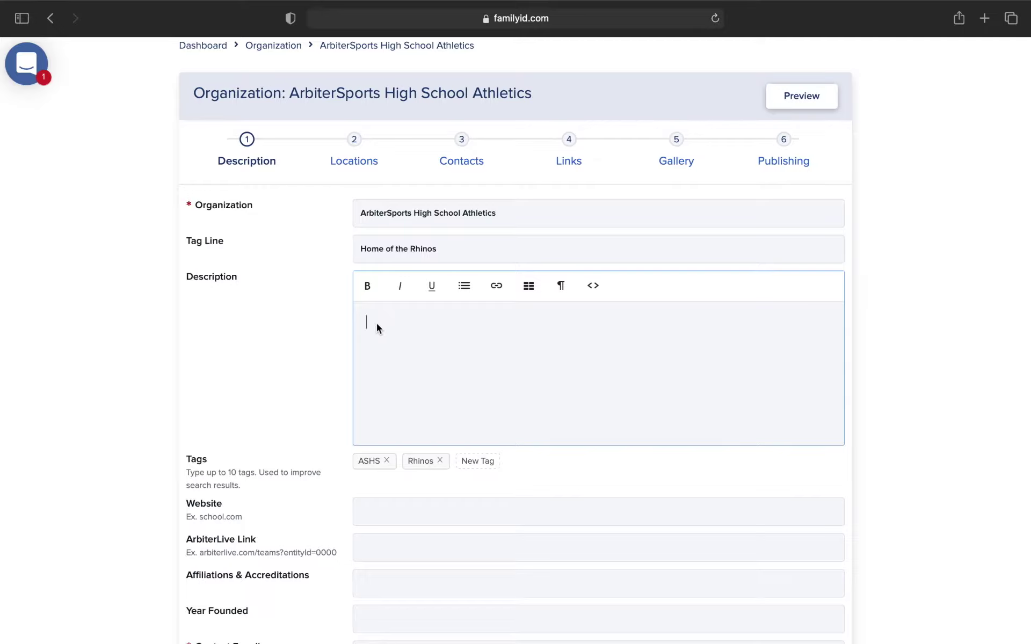
pyautogui.write('lcome to our athletics regi')
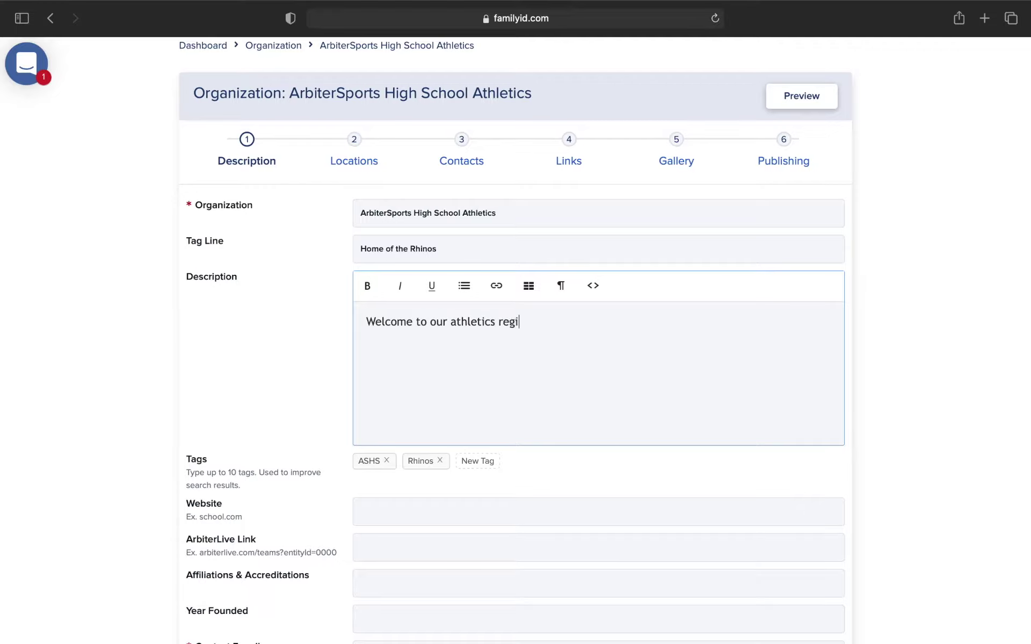
pyautogui.write('stration page!')
# Add the new tags 'AS High School' and 'AS High' to the organization.
pyautogui.scroll(-5, 329, 510)
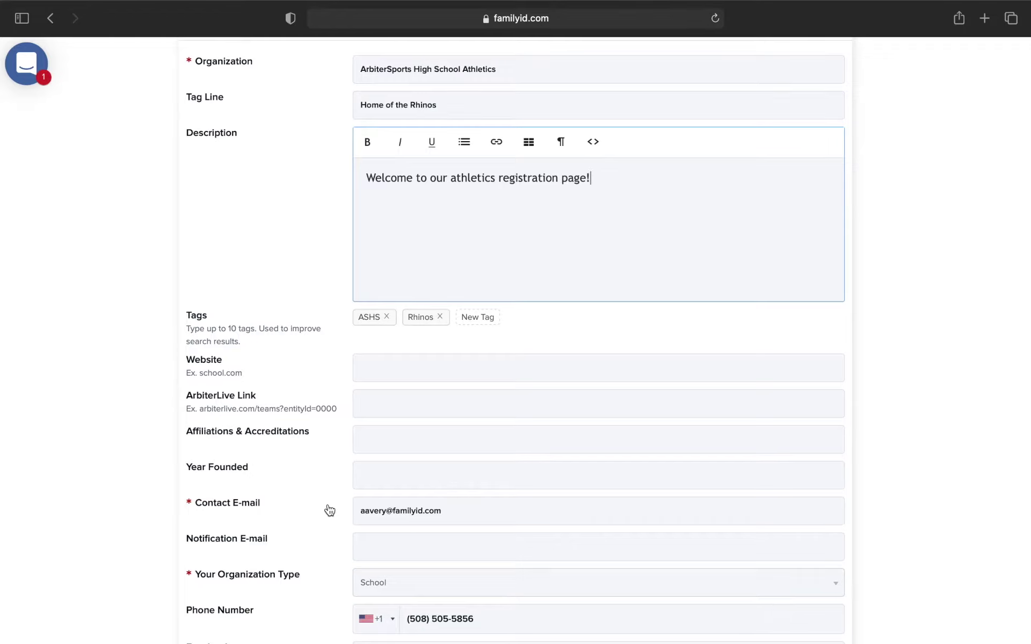
pyautogui.click(477, 317)
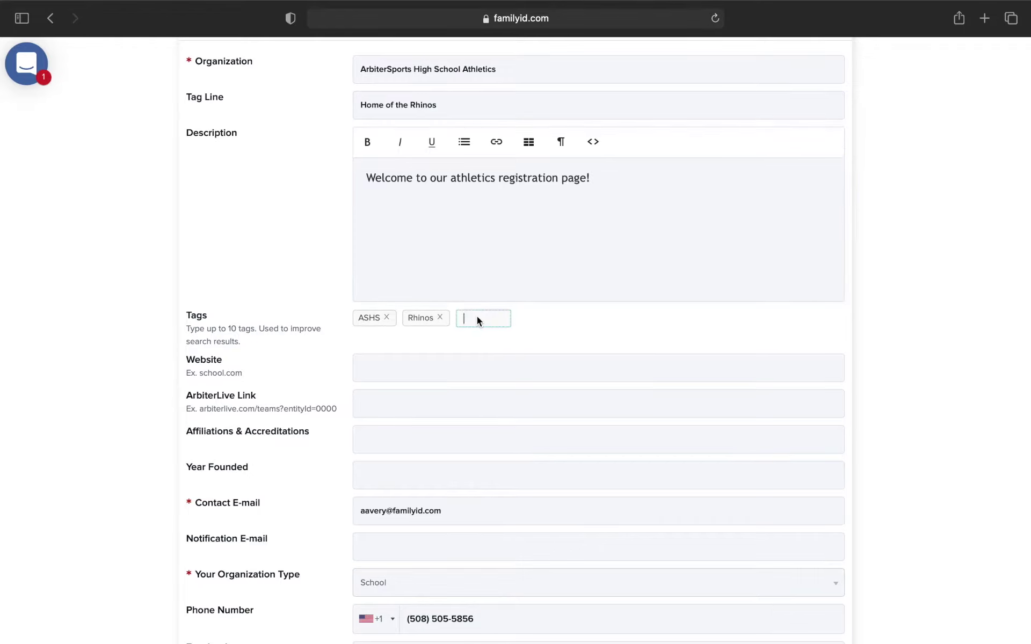
pyautogui.write('AS High School')
pyautogui.press('Return')
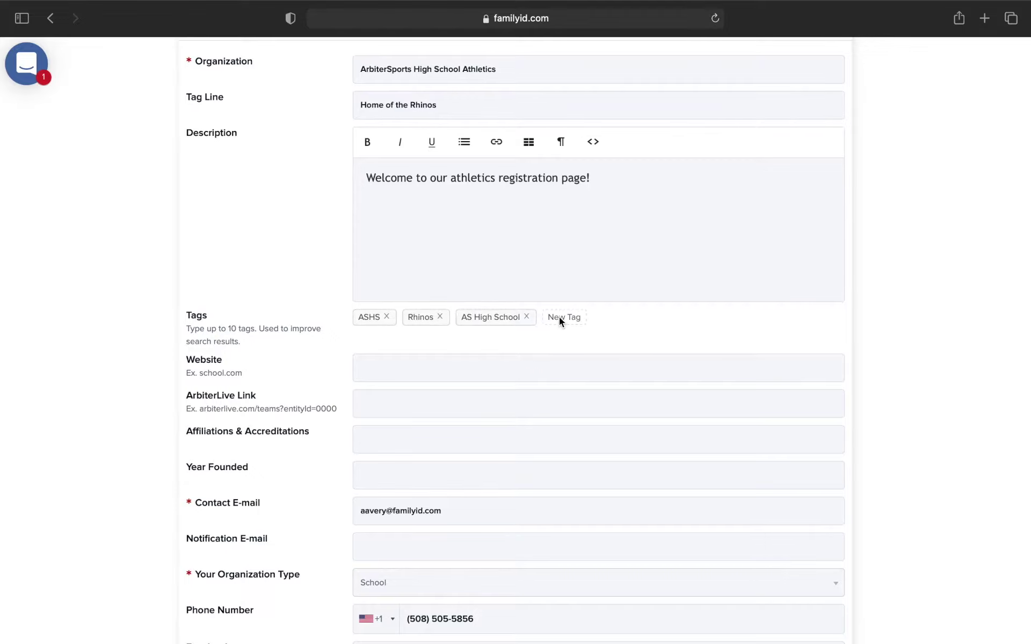
pyautogui.click(559, 317)
pyautogui.write('AS High')
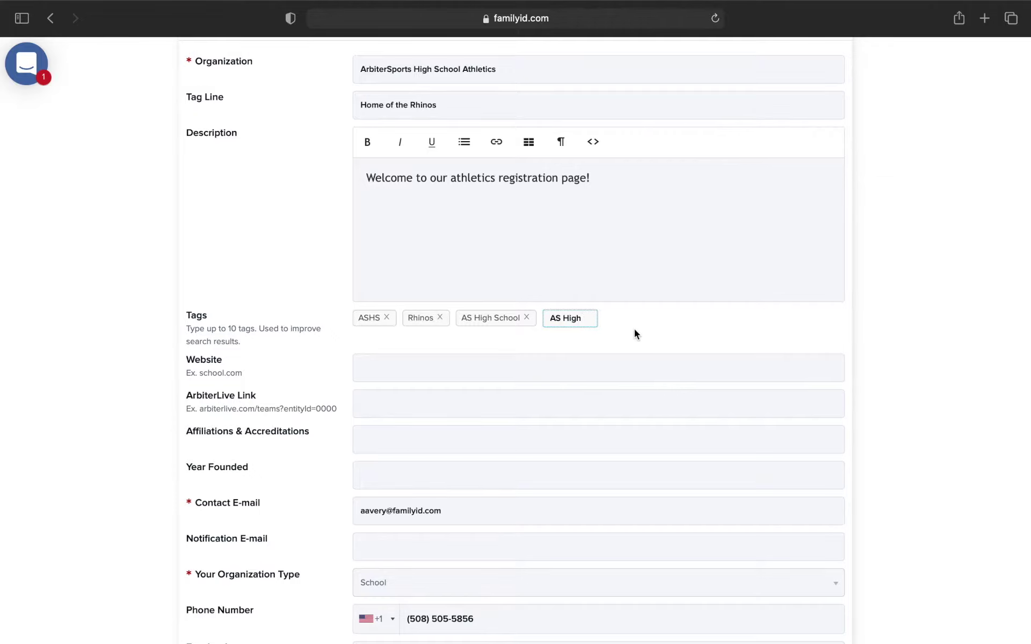
pyautogui.press('Return')
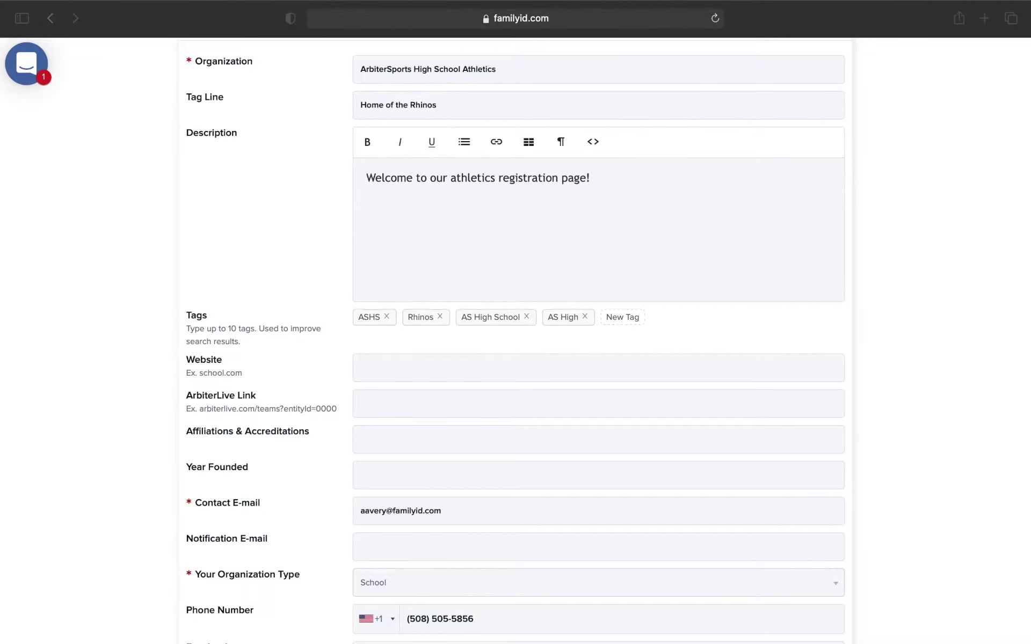
pyautogui.click(381, 368)
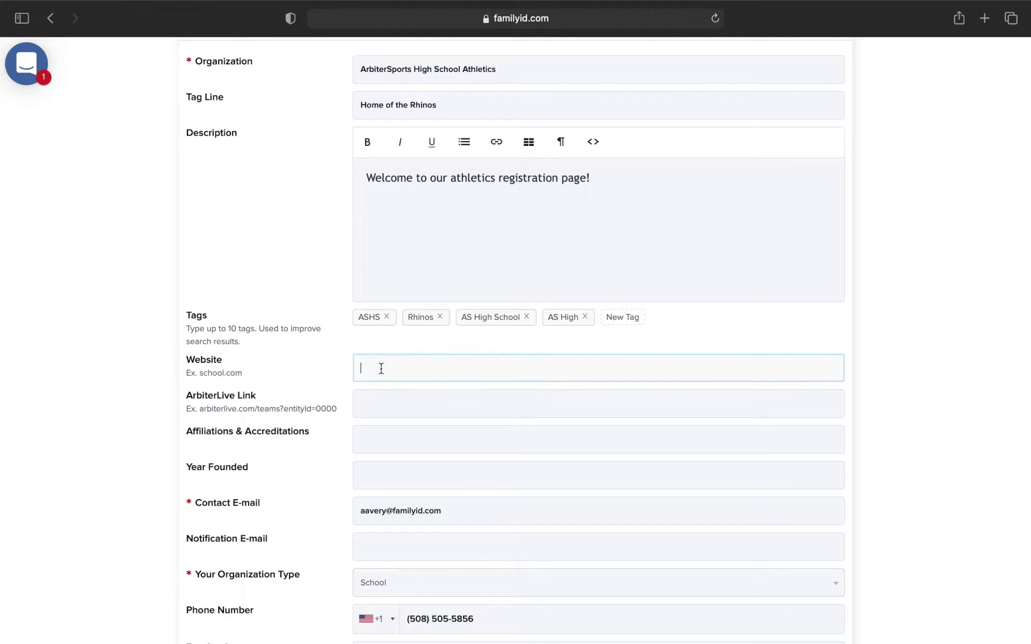
pyautogui.write('https://www.arbitersports.com/')
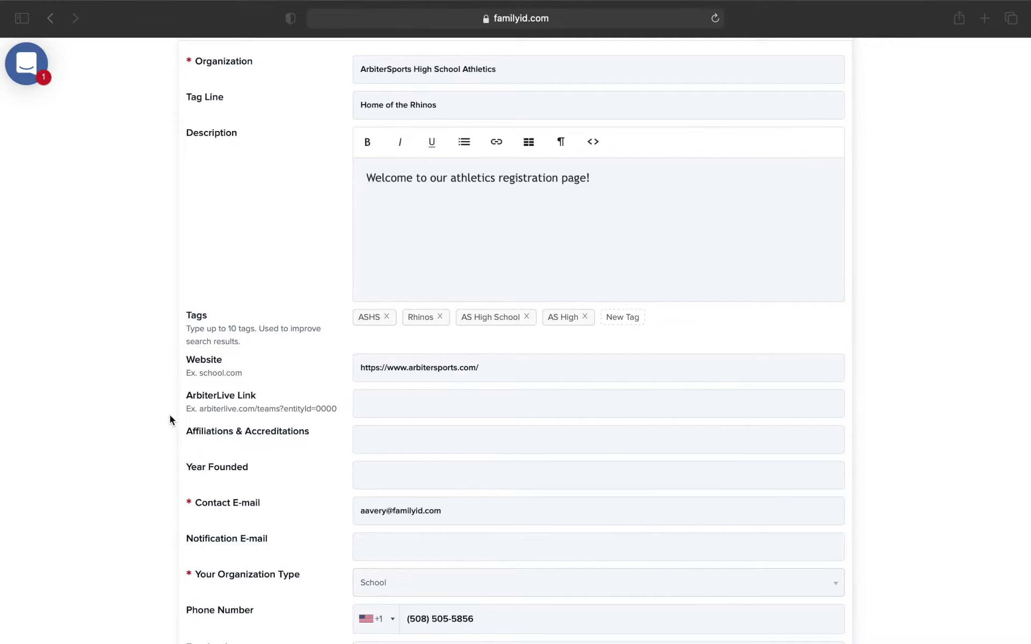
pyautogui.scroll(-2, 915, 398)
pyautogui.scroll(-8, 915, 398)
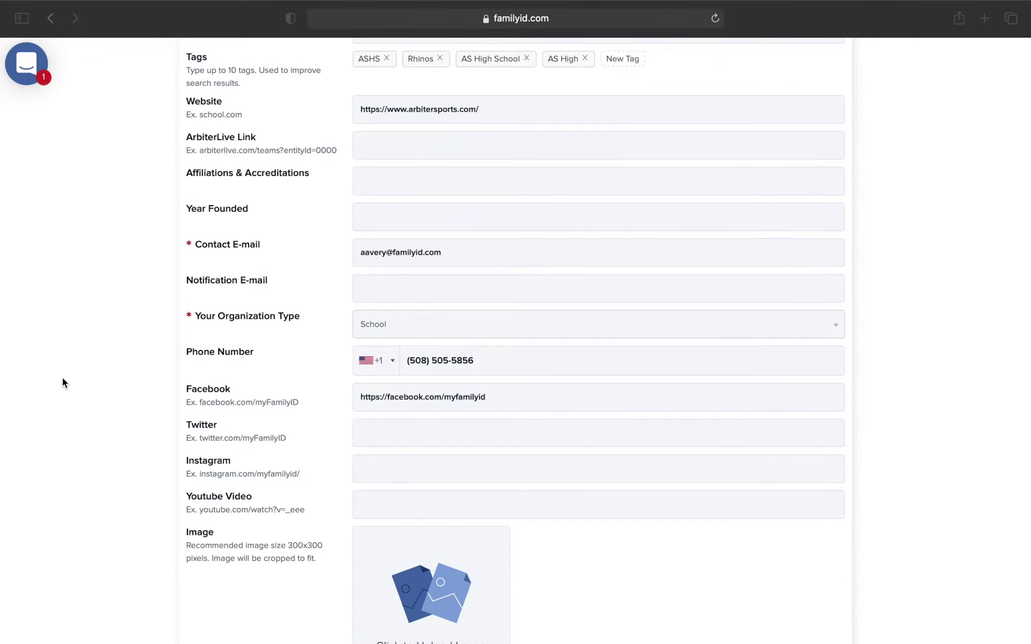
# Replace the old Facebook link and paste the ArbiterSports Instagram and YouTube video links.
pyautogui.scroll(-5, 62, 378)
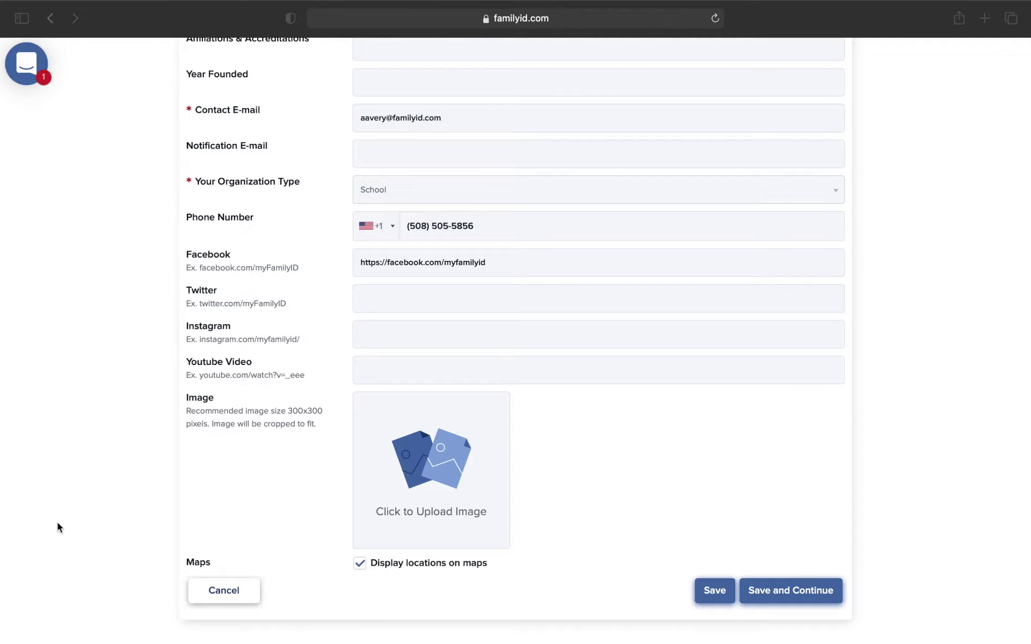
pyautogui.moveTo(487, 263); pyautogui.dragTo(355, 264)
pyautogui.write('https://www.facebook.com/ArbiterSports/')
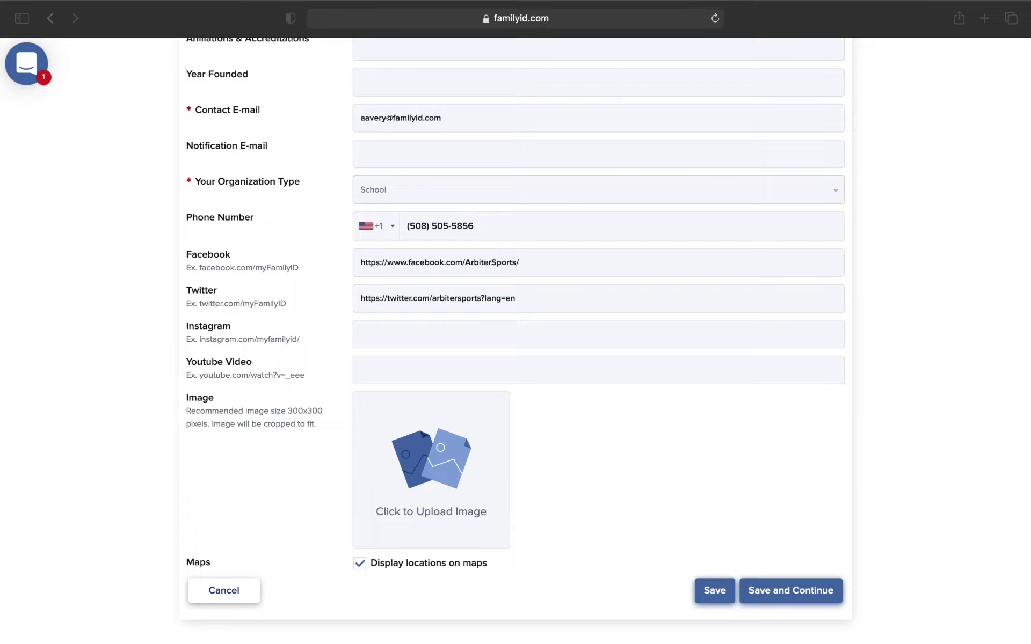
pyautogui.click(439, 334)
pyautogui.write('https://www.instagram.com/arbitersports/')
pyautogui.click(439, 370)
pyautogui.write('https://www.youtube.com/watch?v=A0d9M8hKycl')
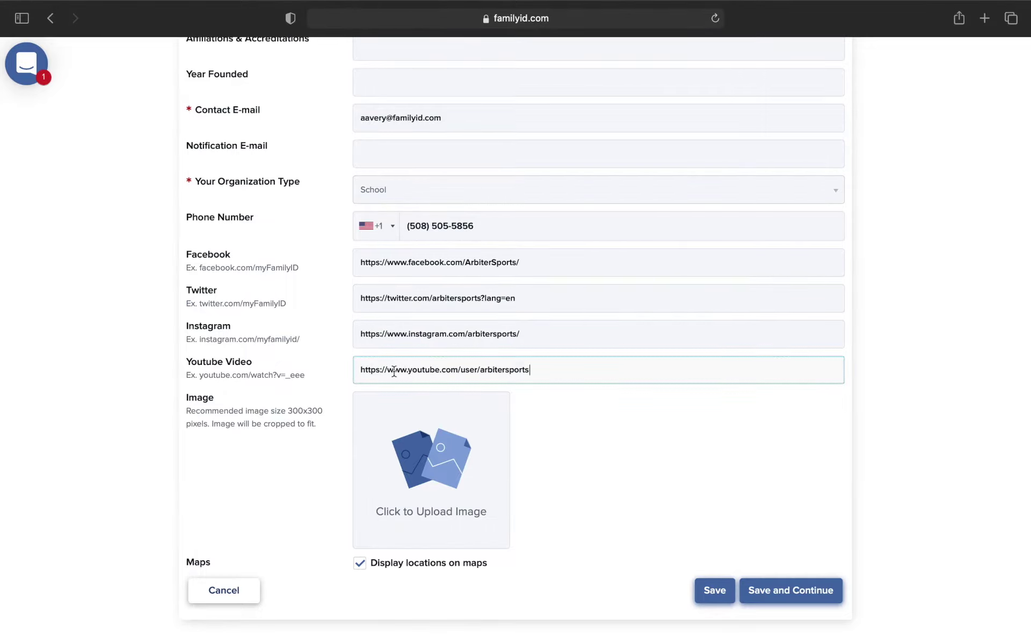
# Upload Logo.png from the Desktop as the organization's image.
pyautogui.click(412, 452)
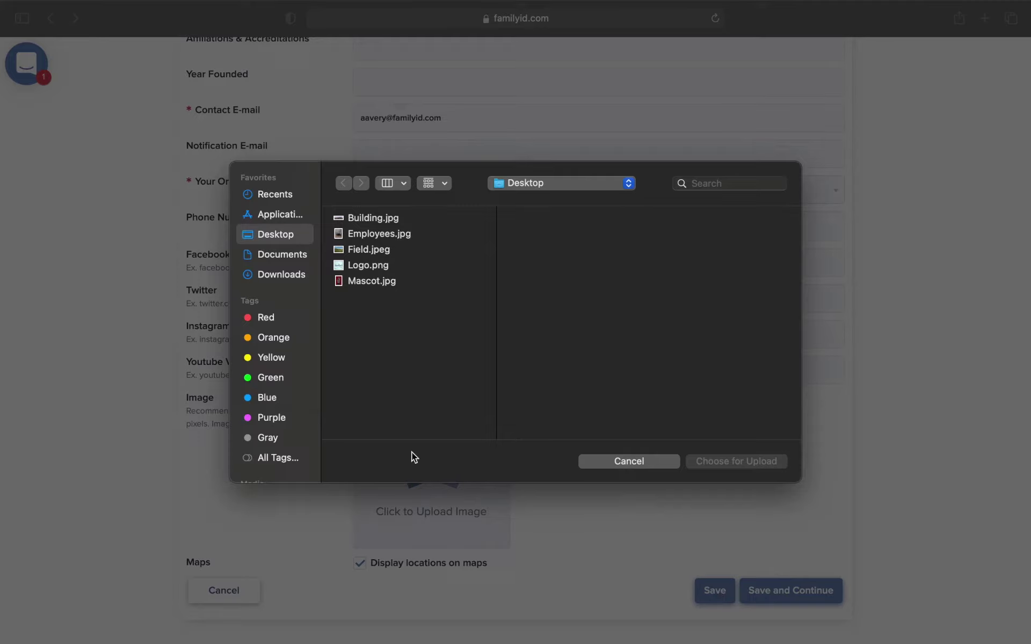
pyautogui.click(372, 282)
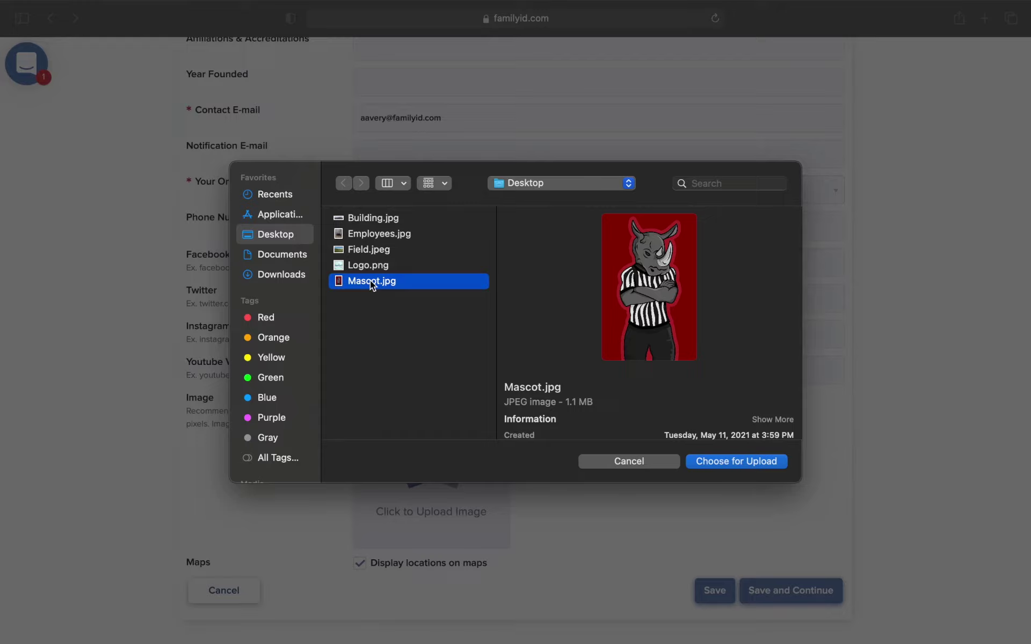
pyautogui.click(370, 266)
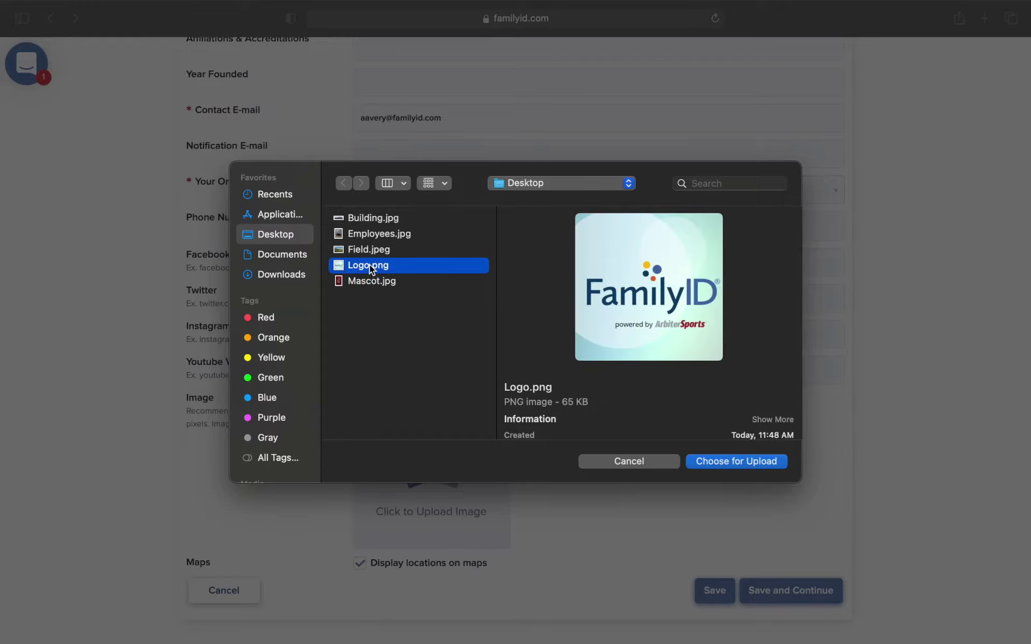
pyautogui.click(739, 463)
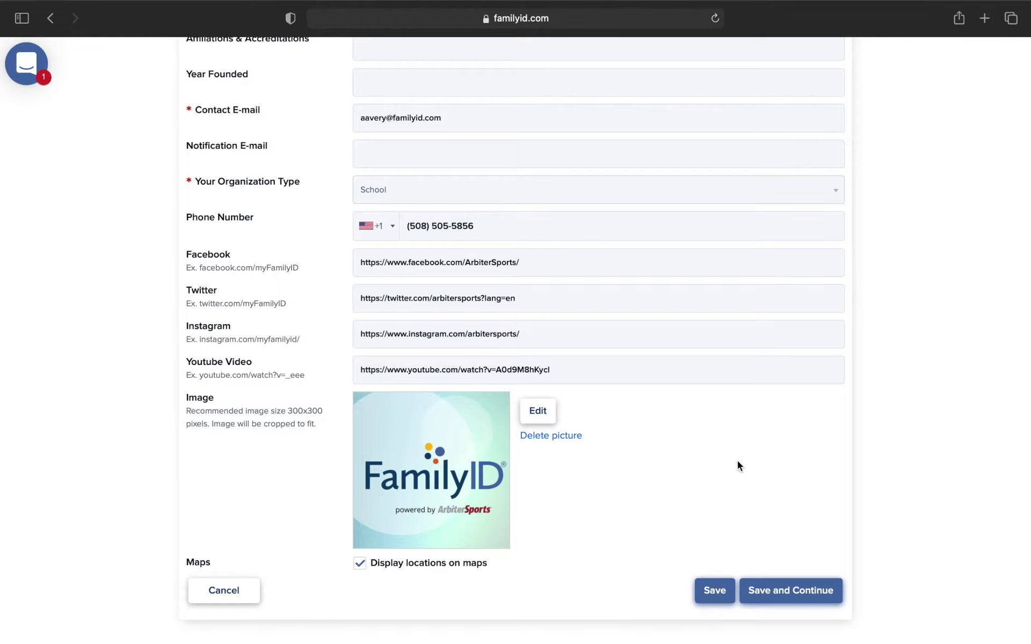
# Save the description, review the three locations without changes, and continue to Contacts.
pyautogui.click(792, 590)
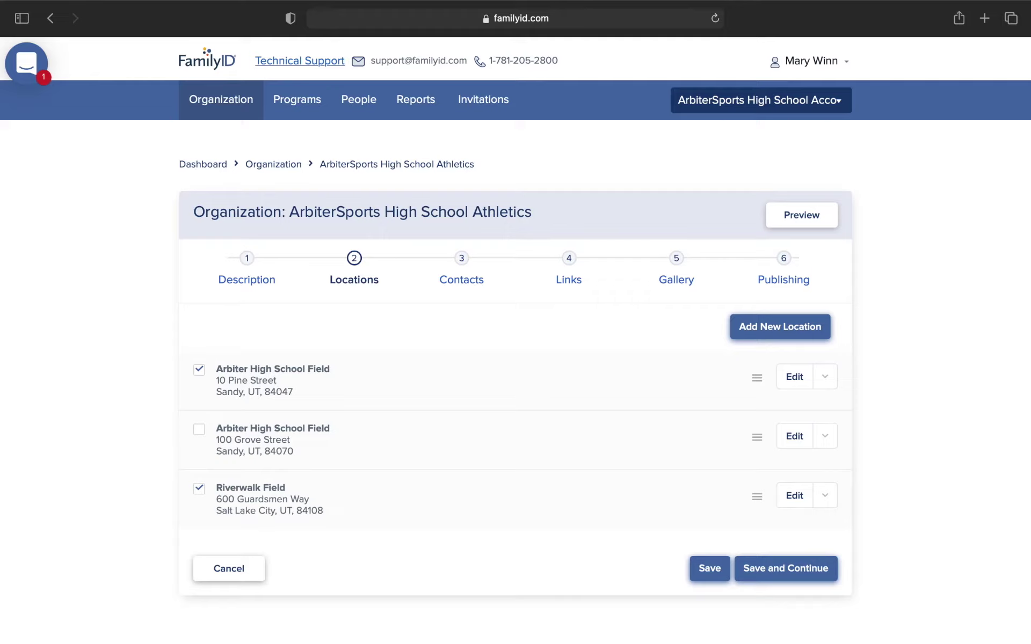
pyautogui.click(795, 380)
pyautogui.click(398, 387)
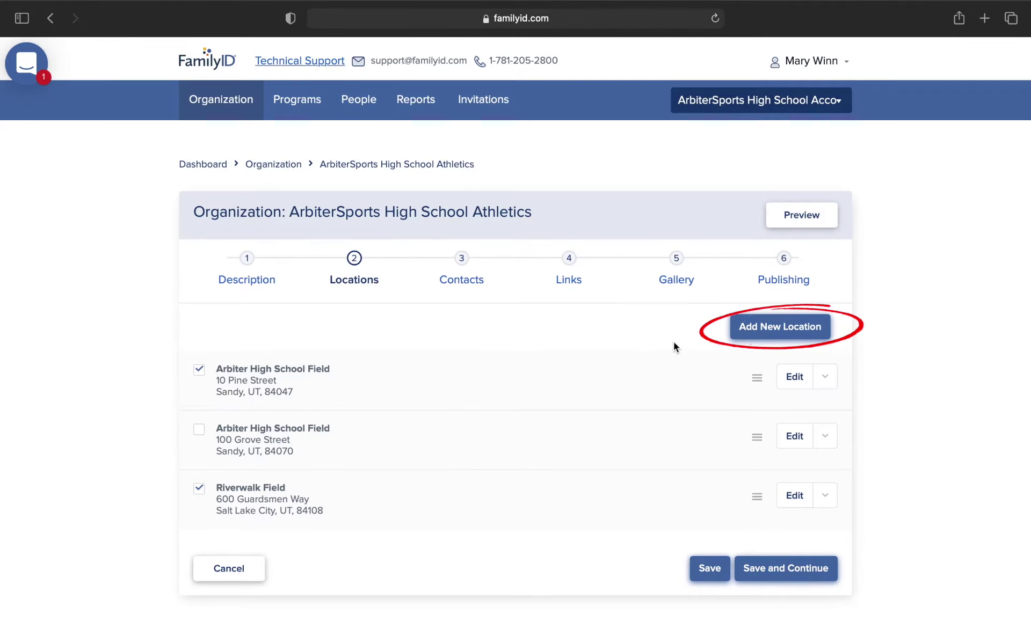
pyautogui.click(777, 331)
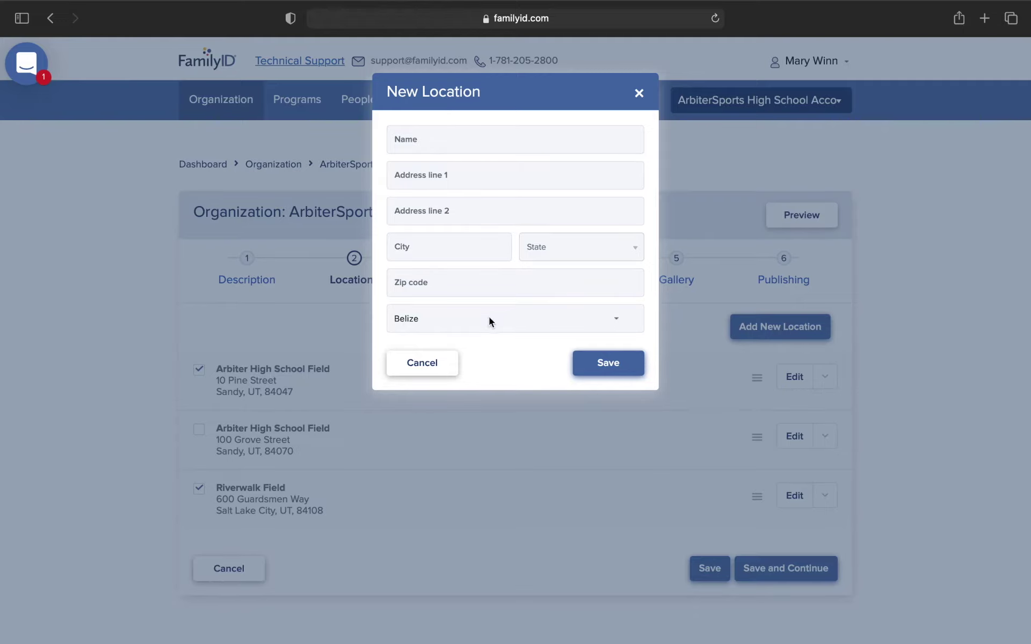
pyautogui.click(426, 366)
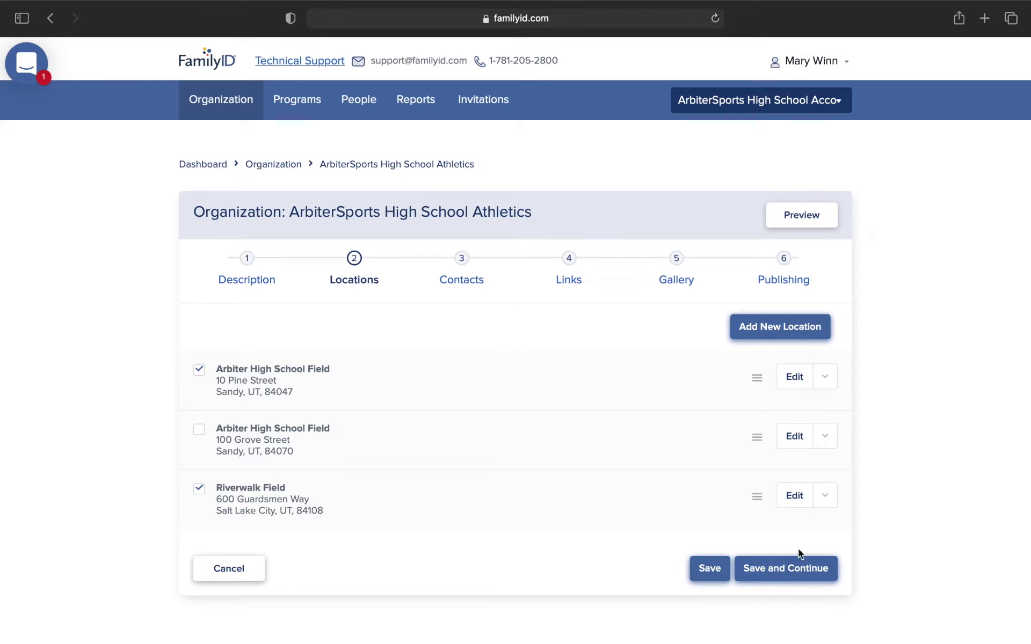
pyautogui.click(783, 568)
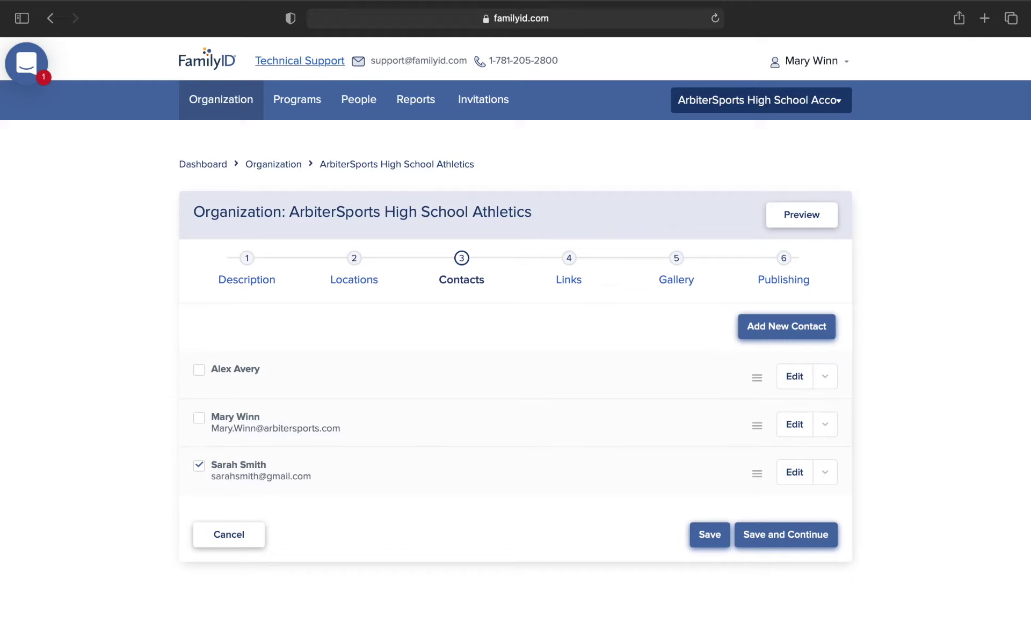
# Uncheck the third contact, check the second, and save the contacts unchanged otherwise.
pyautogui.click(200, 466)
pyautogui.click(202, 423)
pyautogui.click(789, 426)
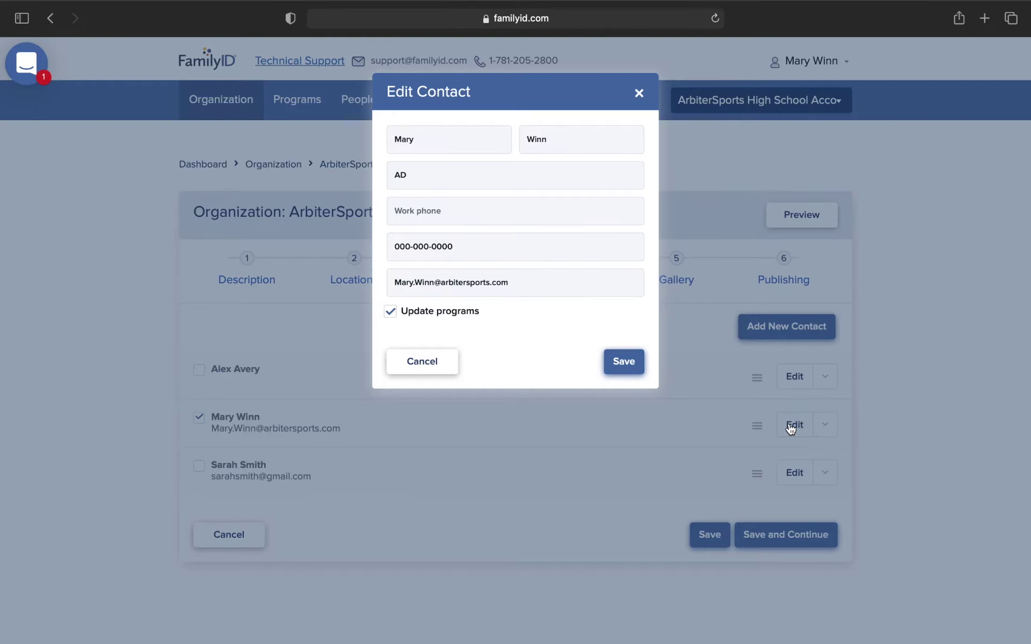
pyautogui.click(424, 363)
pyautogui.click(792, 328)
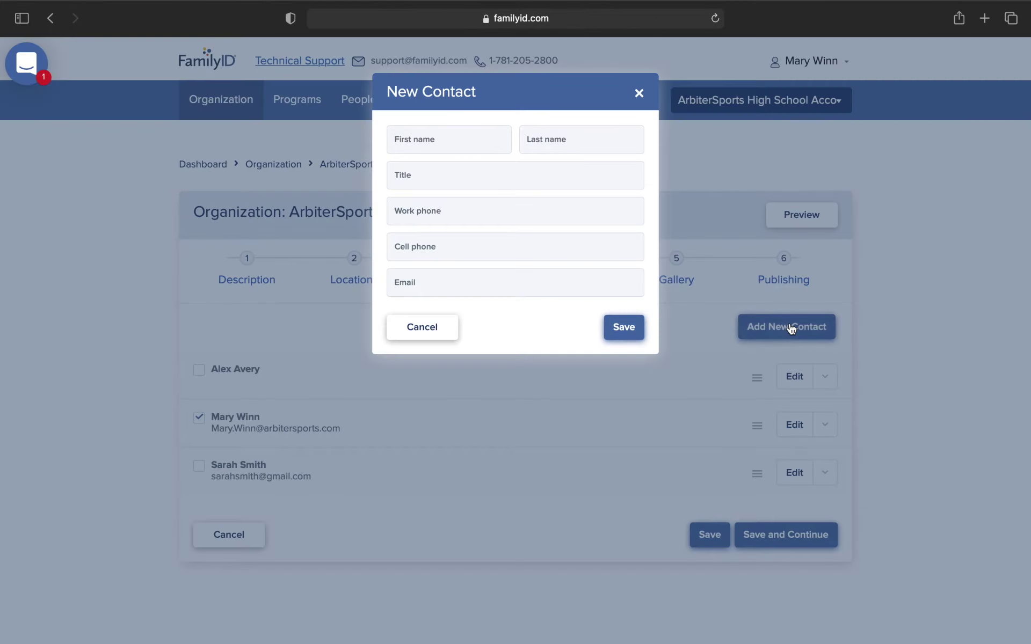
pyautogui.click(436, 329)
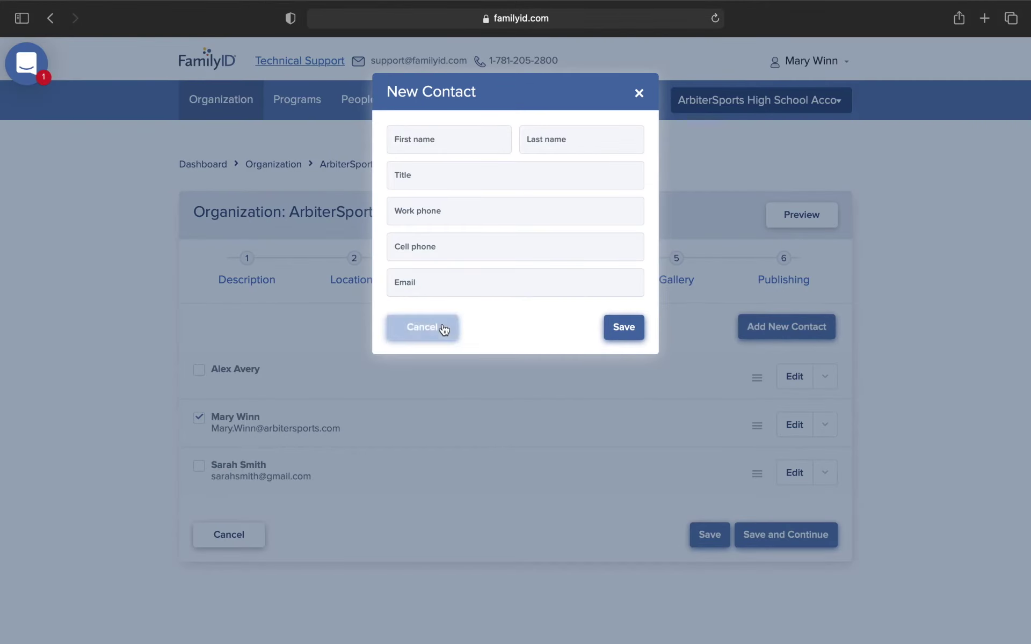
pyautogui.click(787, 535)
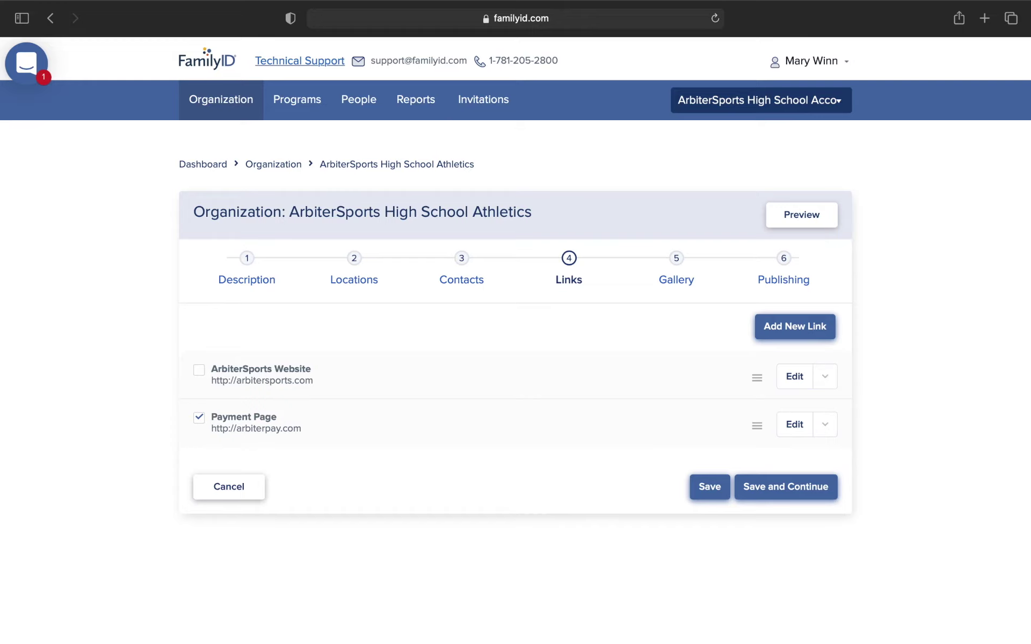
# Leave Payment Page checked and ArbiterSports Website unchecked, then save the links.
pyautogui.click(199, 418)
pyautogui.click(199, 372)
pyautogui.click(199, 371)
pyautogui.click(199, 418)
pyautogui.click(783, 490)
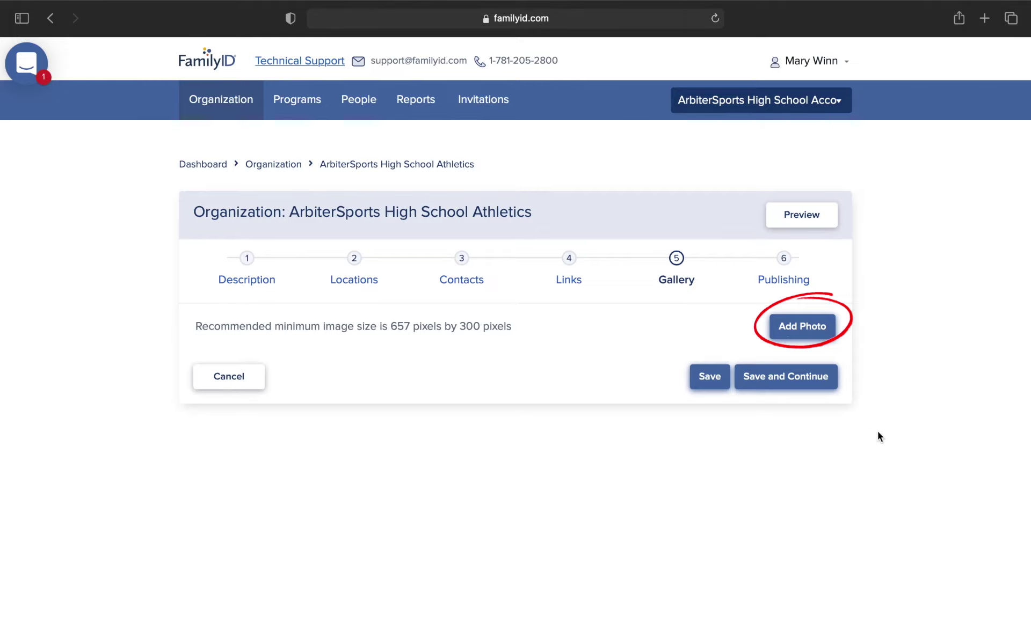
# Add a gallery photo named 'Building' using Building.jpg and save it.
pyautogui.click(804, 332)
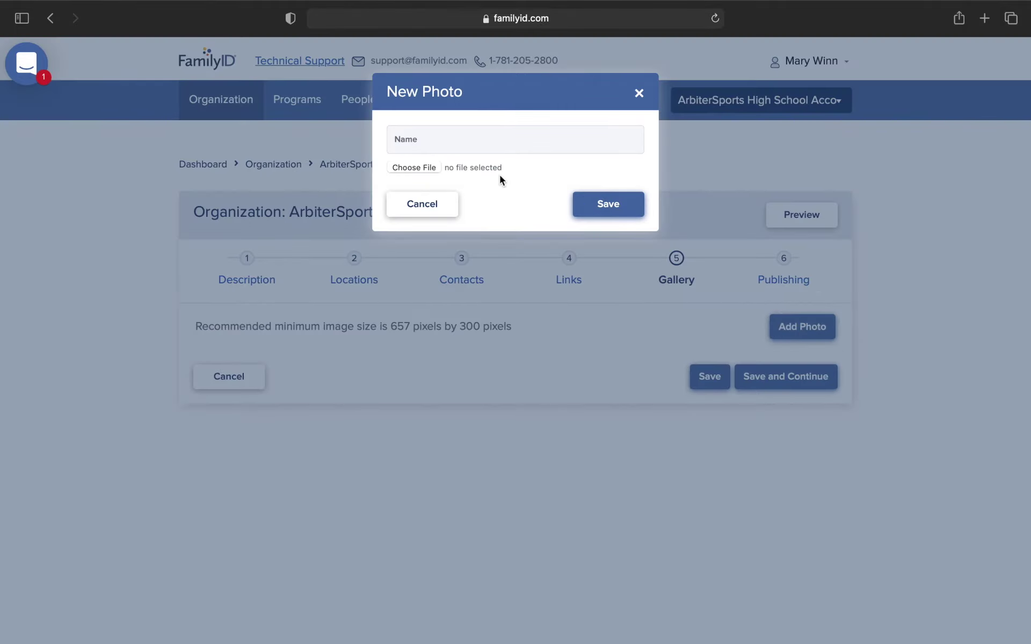
pyautogui.click(421, 139)
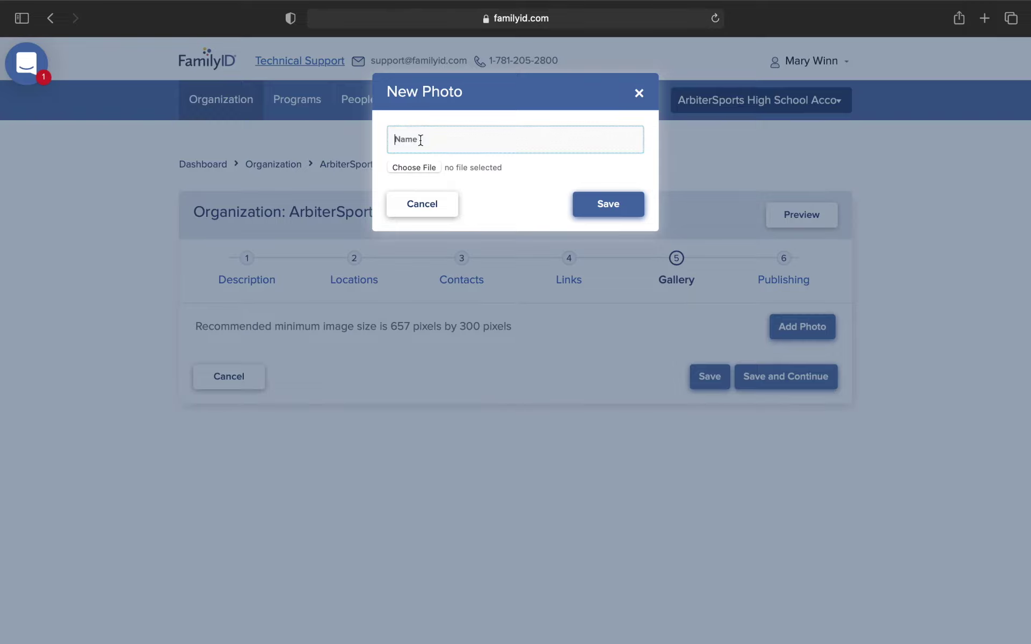
pyautogui.write('Building')
pyautogui.click(414, 168)
pyautogui.click(376, 218)
pyautogui.click(727, 460)
pyautogui.click(612, 207)
# Add a gallery photo named 'Mascot' using Mascot.jpg and save it.
pyautogui.click(800, 326)
pyautogui.write('Mascot')
pyautogui.click(411, 169)
pyautogui.click(357, 279)
pyautogui.click(737, 460)
pyautogui.click(608, 205)
# Add a 'Field' photo from Field.jpeg, then save the gallery and continue.
pyautogui.click(800, 327)
pyautogui.write('Field')
pyautogui.click(398, 168)
pyautogui.click(369, 250)
pyautogui.click(736, 461)
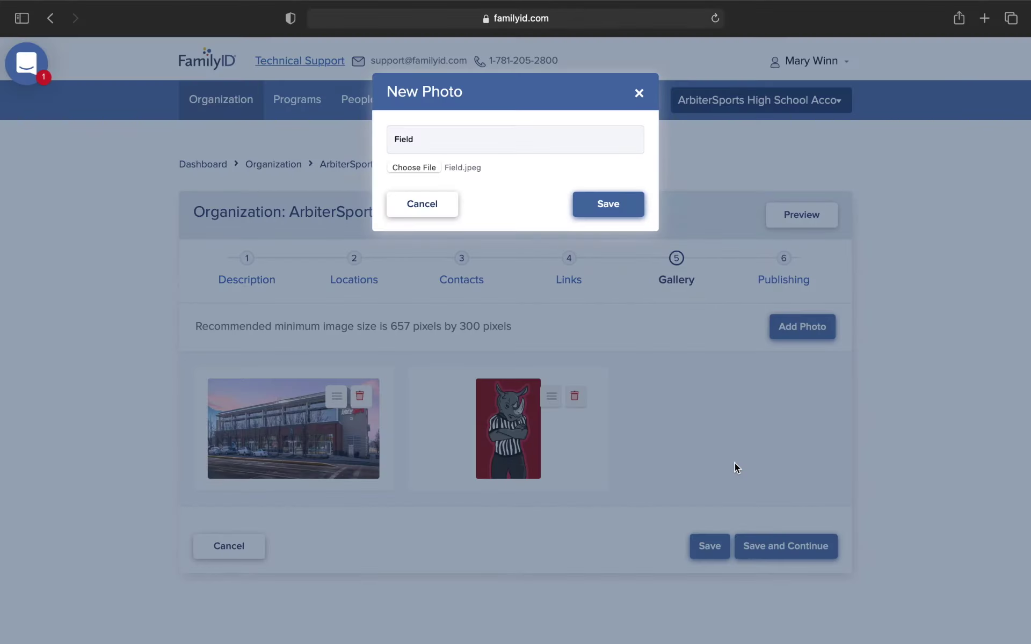
pyautogui.click(610, 206)
pyautogui.click(782, 545)
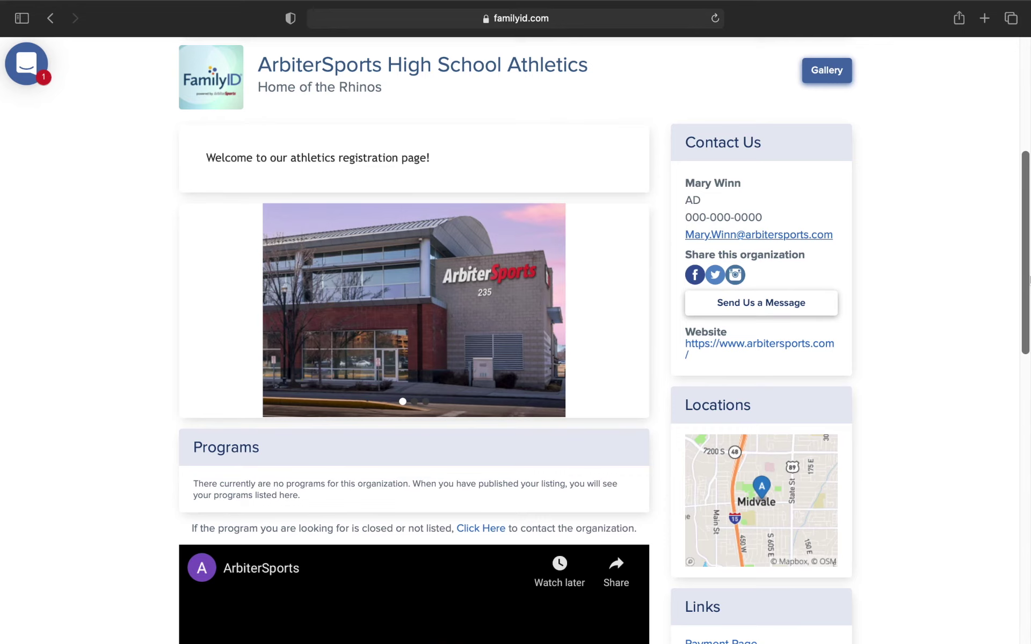
# Review the preview and approve and save the organization page with Publish status.
pyautogui.scroll(-10, 580, 281)
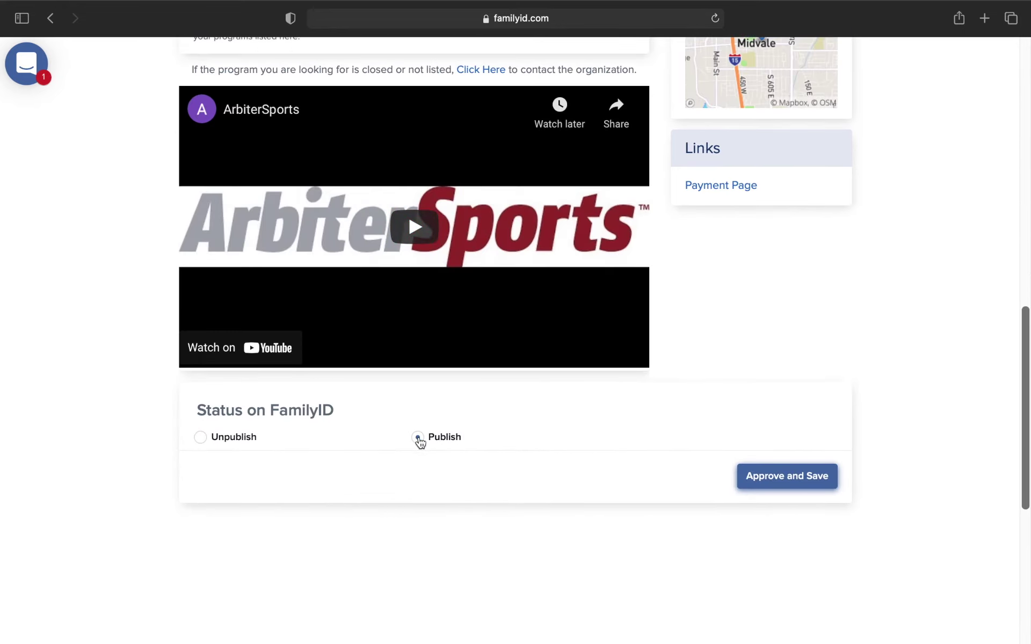
pyautogui.click(789, 478)
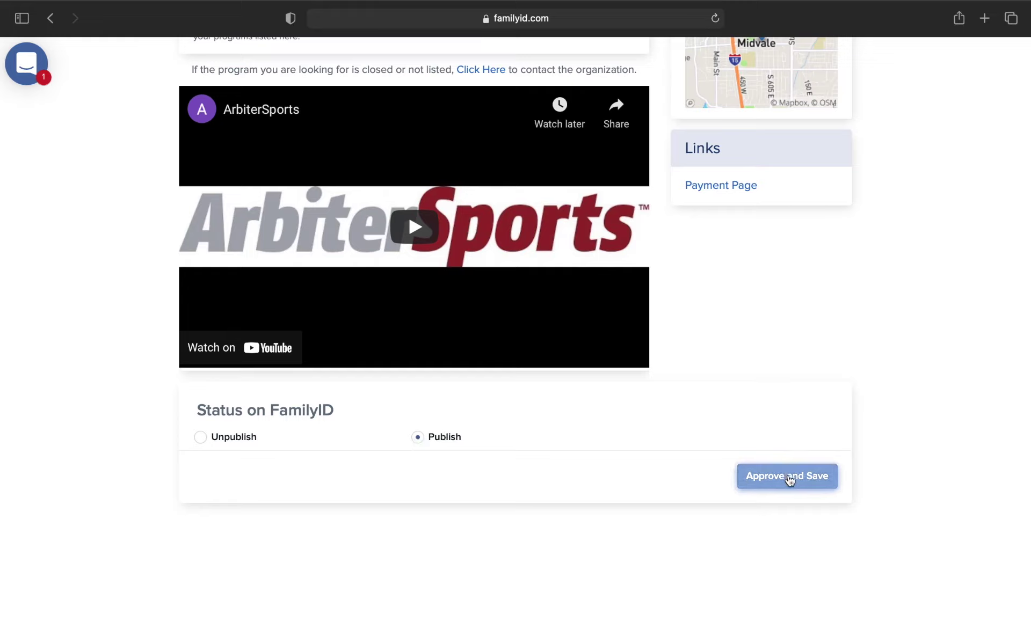